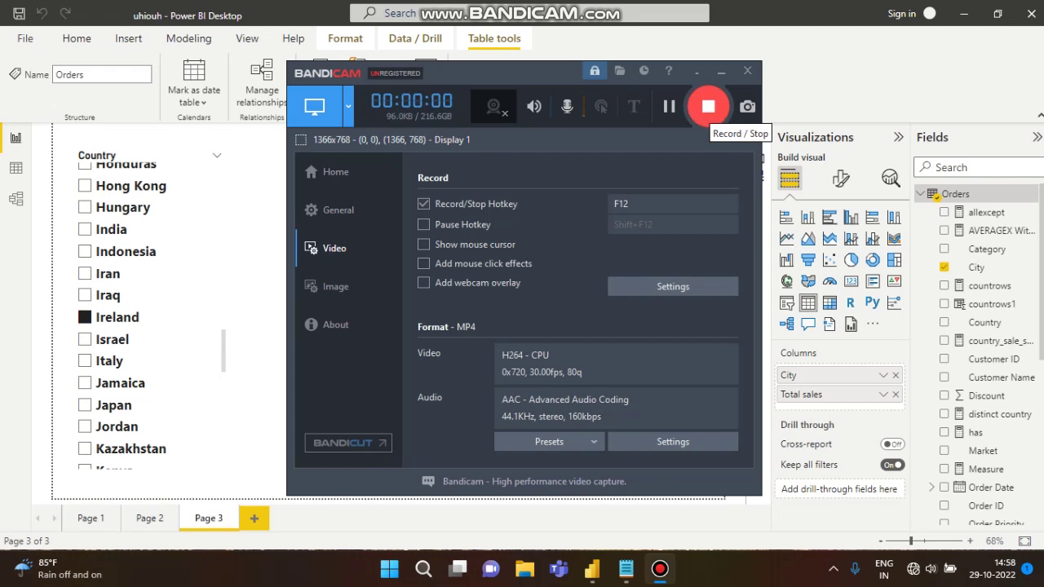
# Minimize the Bandicam recorder window to reveal the Power BI report.
pyautogui.click(721, 71)
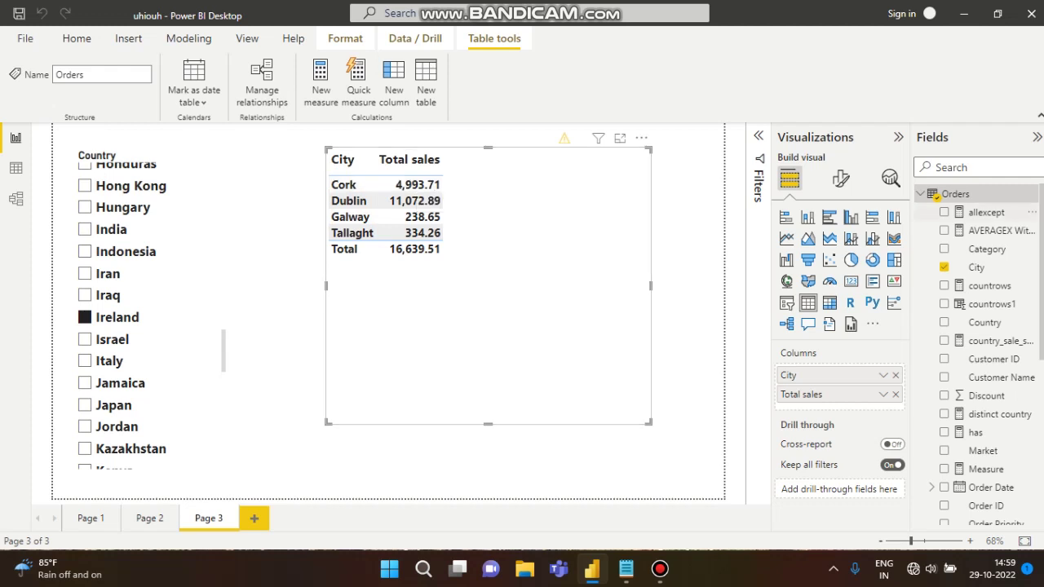
# Add the Orders measure change_font_color = IF([Total sales] >= 1000, "Green", "Red").
pyautogui.rightClick(989, 194)
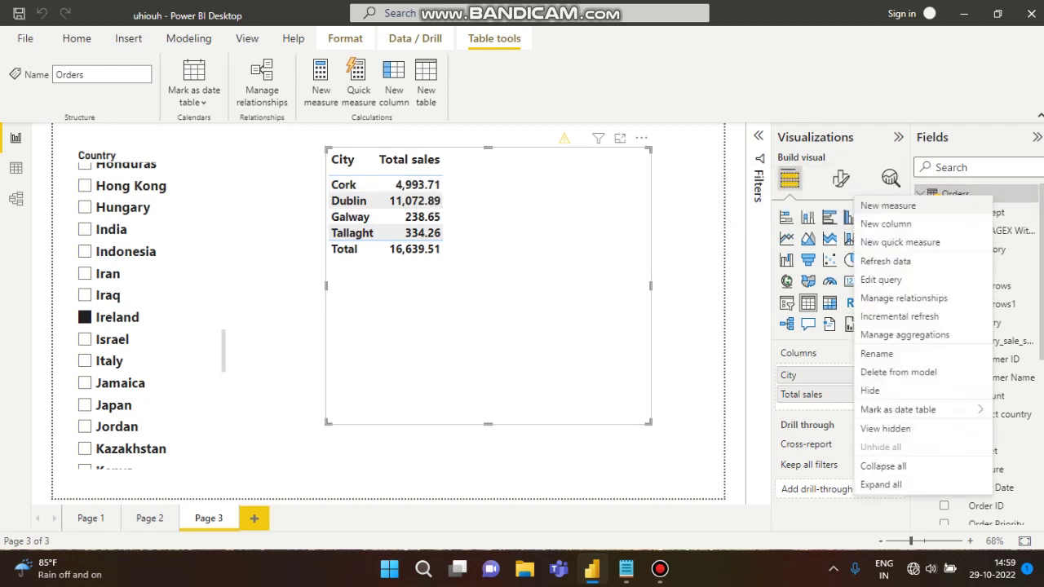
pyautogui.click(888, 205)
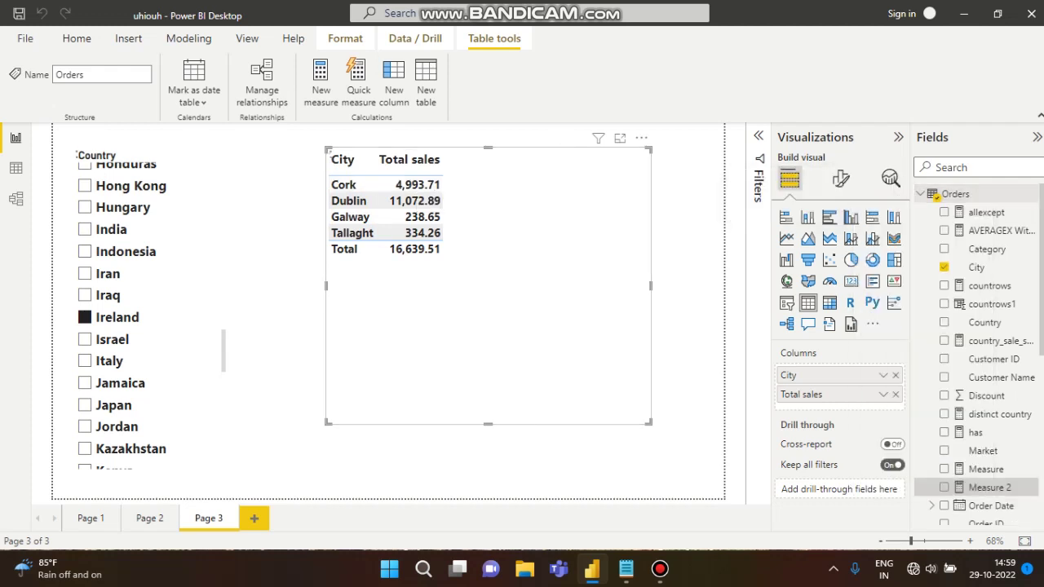
pyautogui.press('BackSpace')
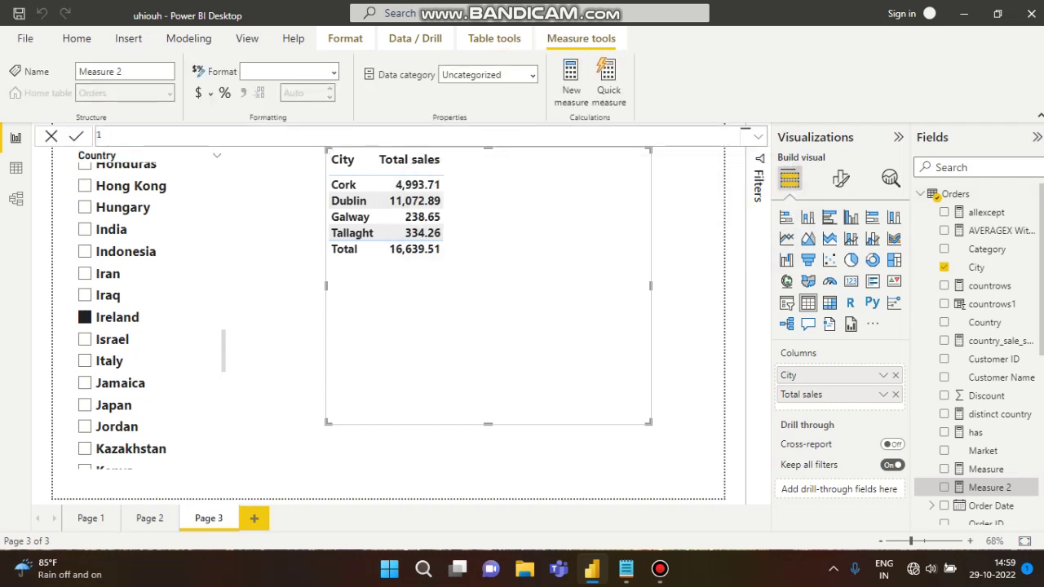
pyautogui.write('change_font')
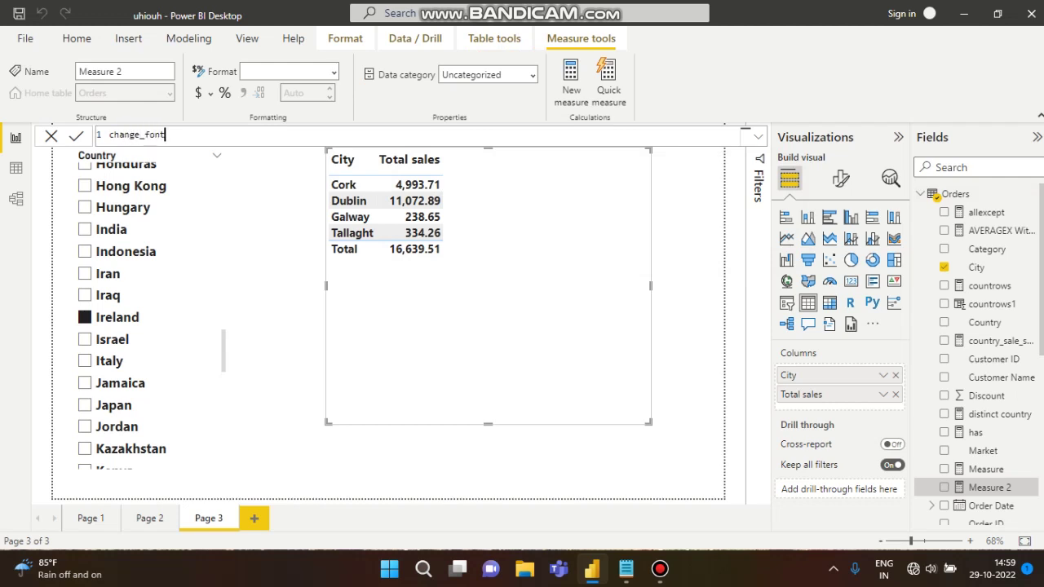
pyautogui.write('_color = if')
pyautogui.press('Tab')
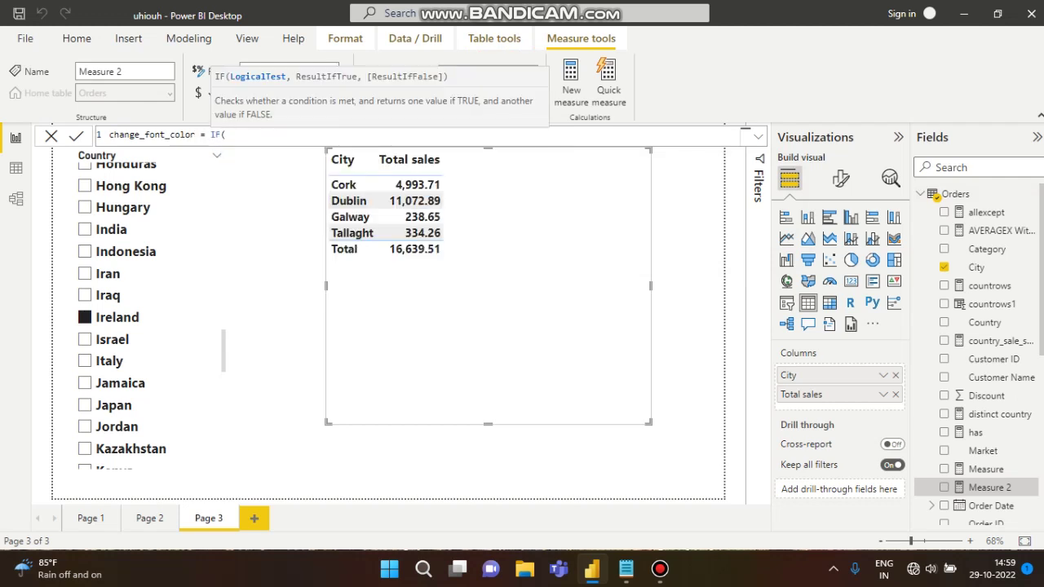
pyautogui.write('to')
pyautogui.press('BackSpace')
pyautogui.press('BackSpace')
pyautogui.write('[to')
pyautogui.press('Tab')
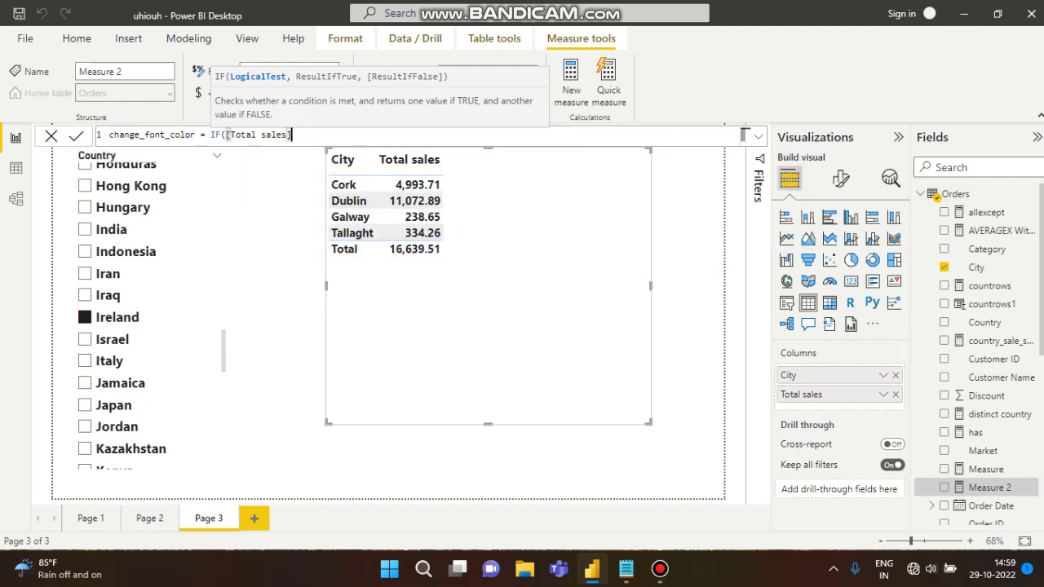
pyautogui.write('>= 1000')
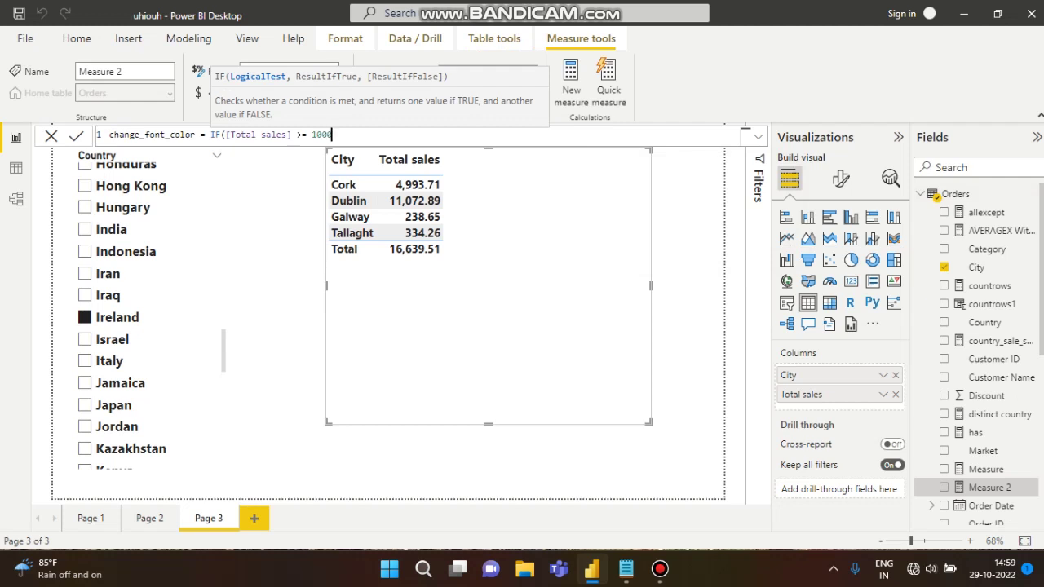
pyautogui.write(', "Green", "Red')
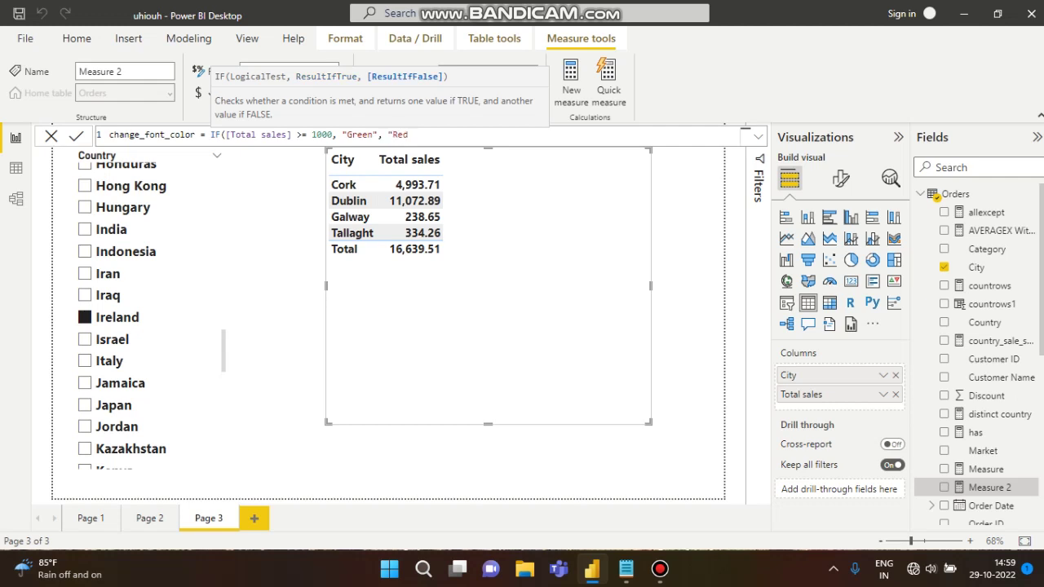
pyautogui.write('")')
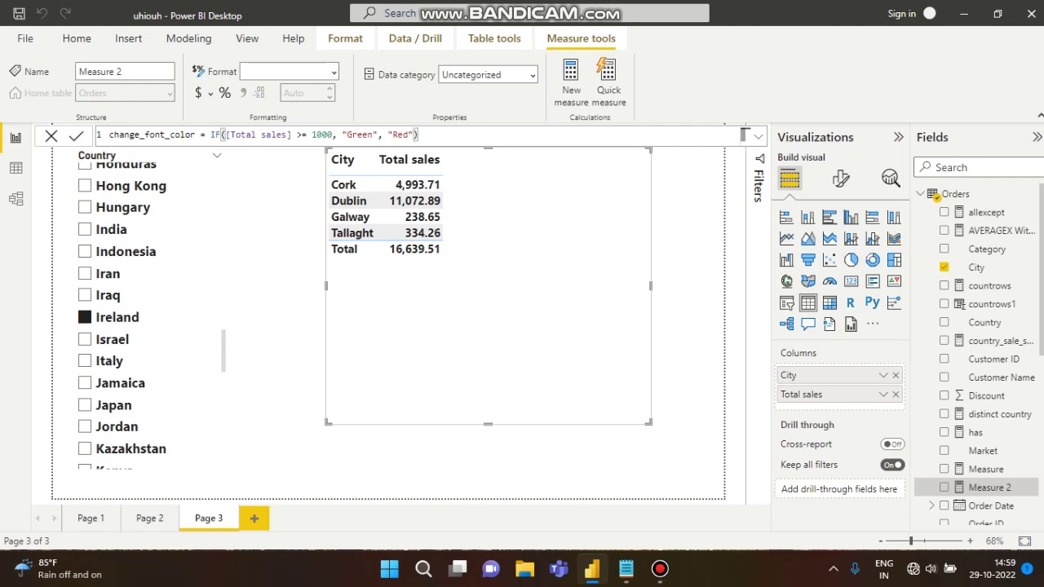
pyautogui.press('Return')
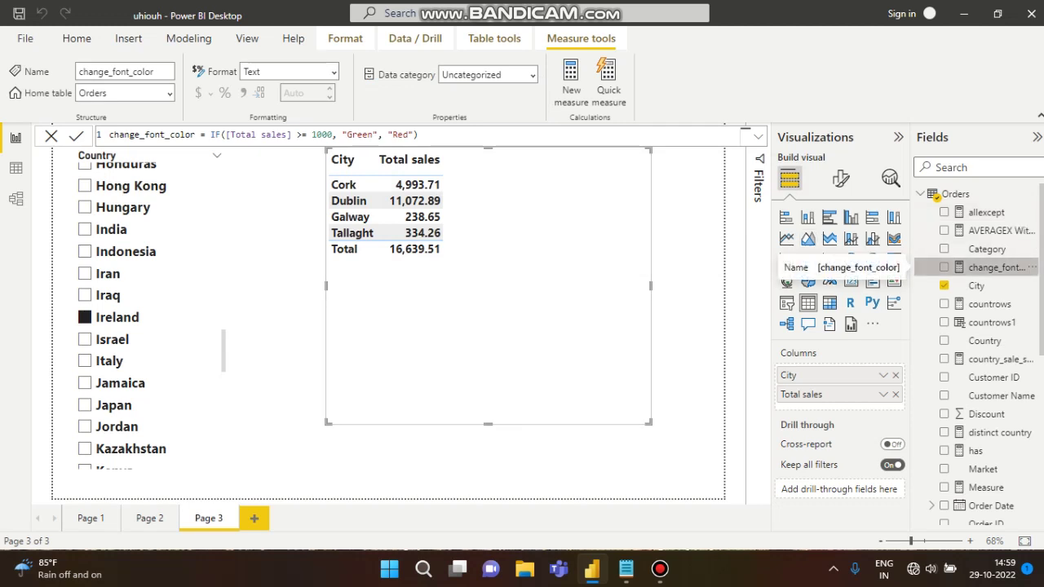
pyautogui.moveTo(997, 268); pyautogui.dragTo(514, 246)
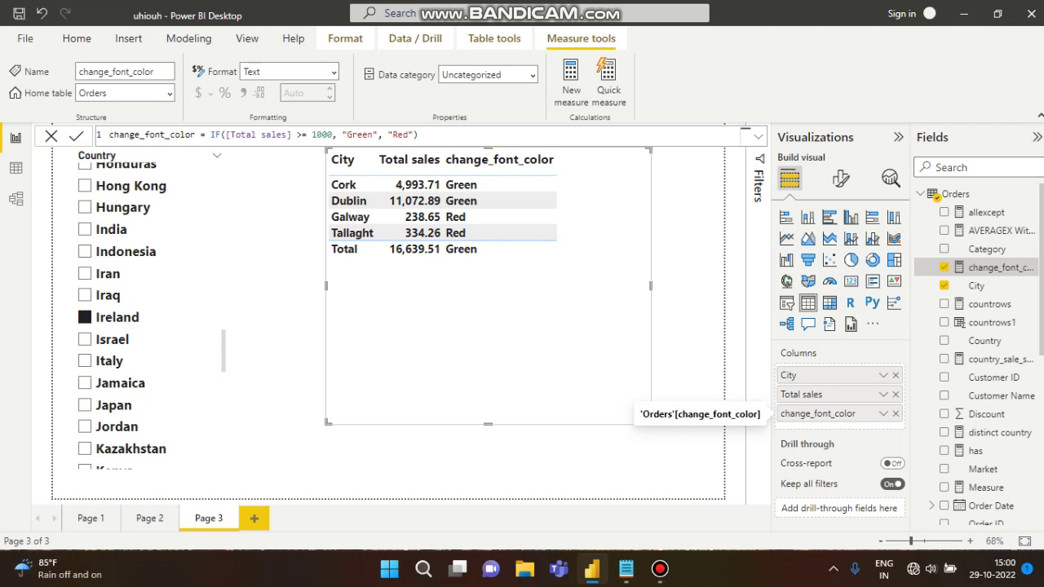
pyautogui.click(895, 413)
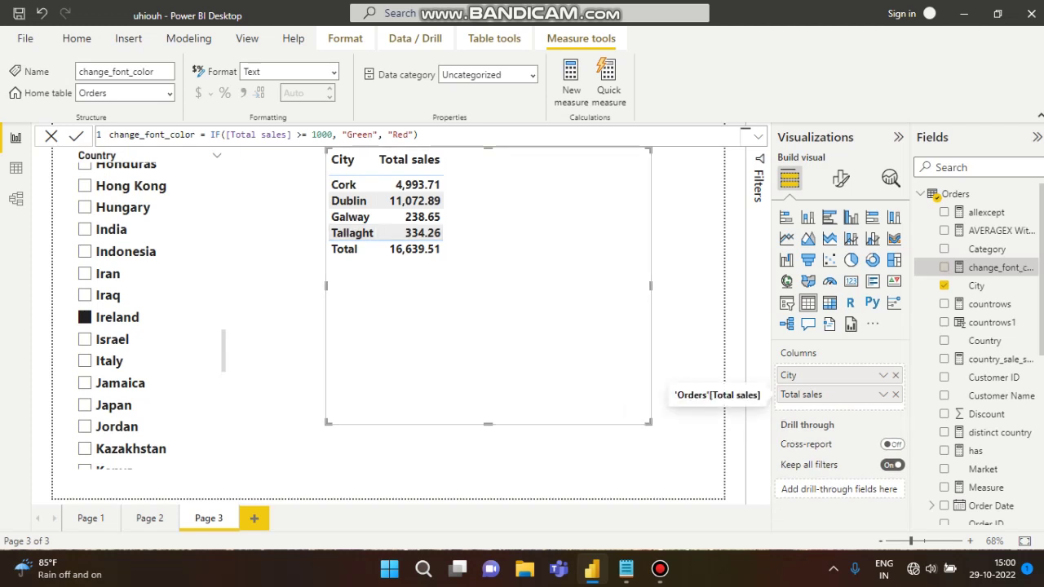
# Give Total sales a Field value font colour rule based on the change_font_color measure.
pyautogui.click(883, 394)
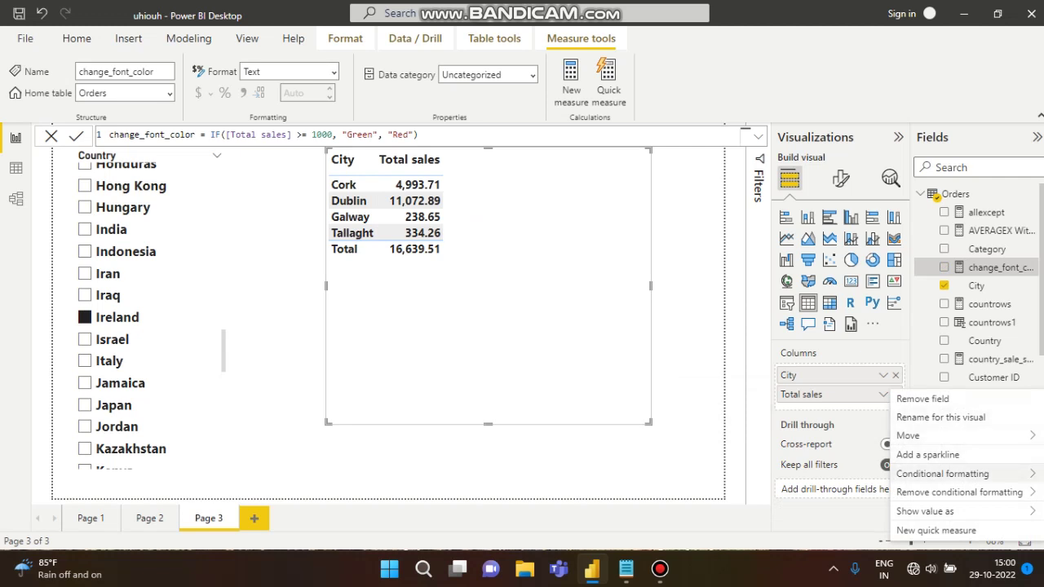
pyautogui.moveTo(942, 474)
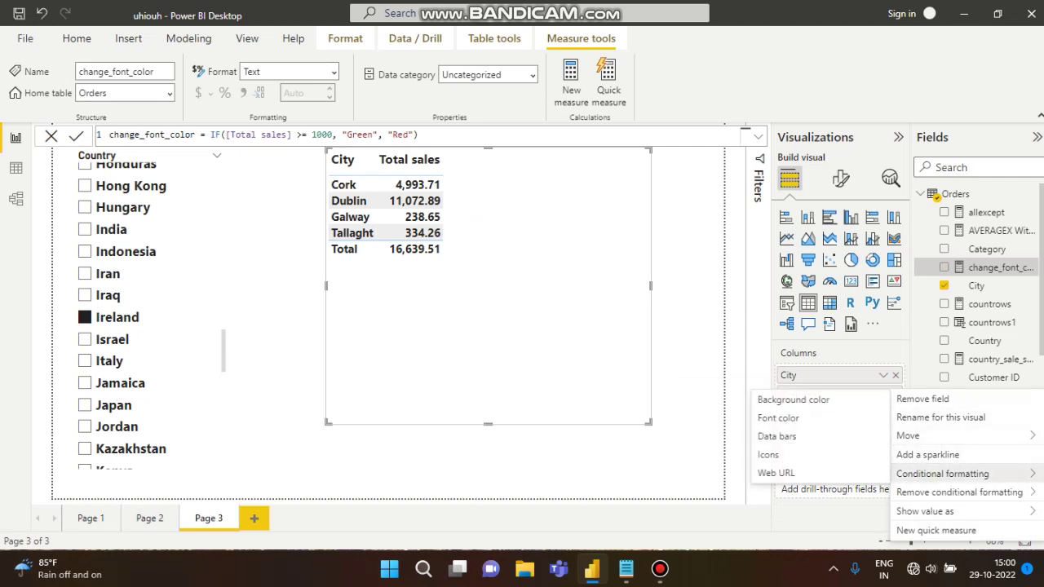
pyautogui.click(778, 417)
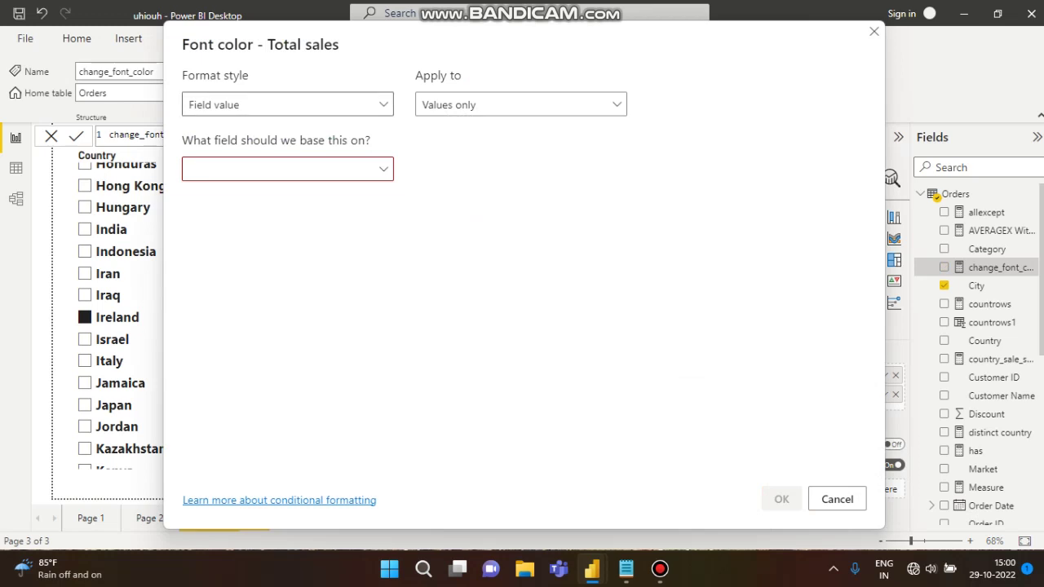
pyautogui.click(287, 104)
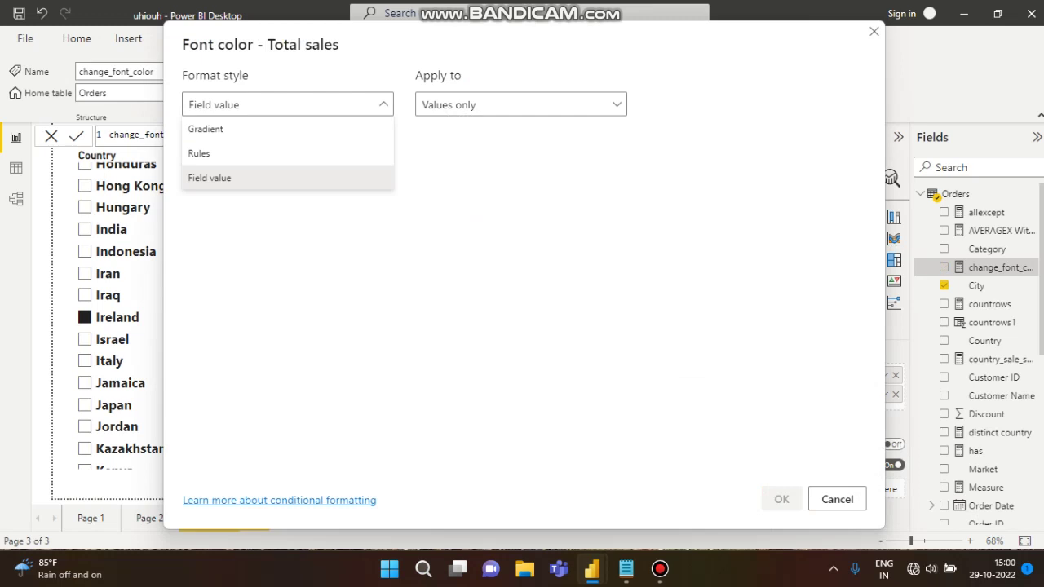
pyautogui.press('Return')
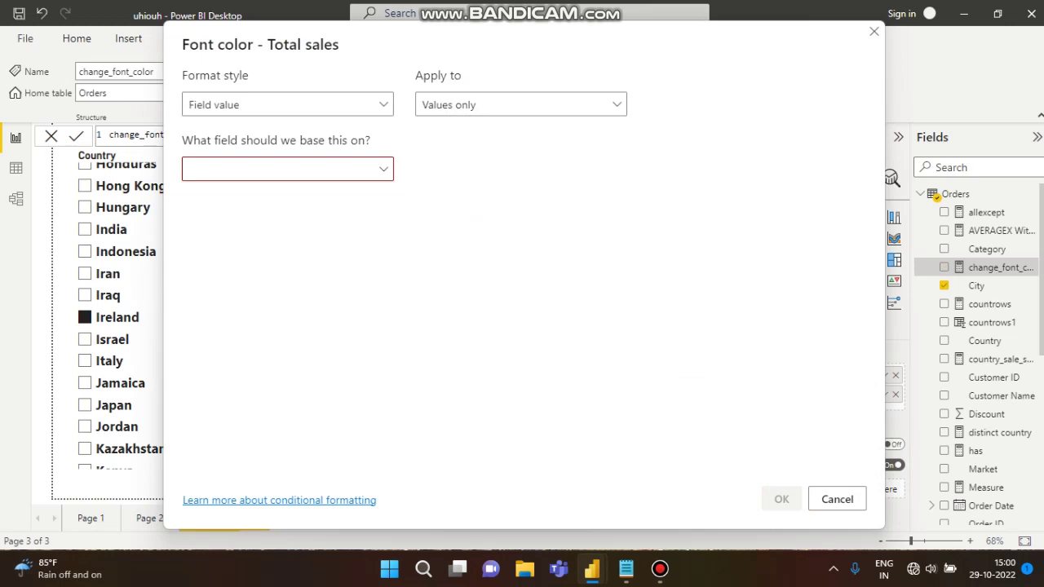
pyautogui.click(287, 169)
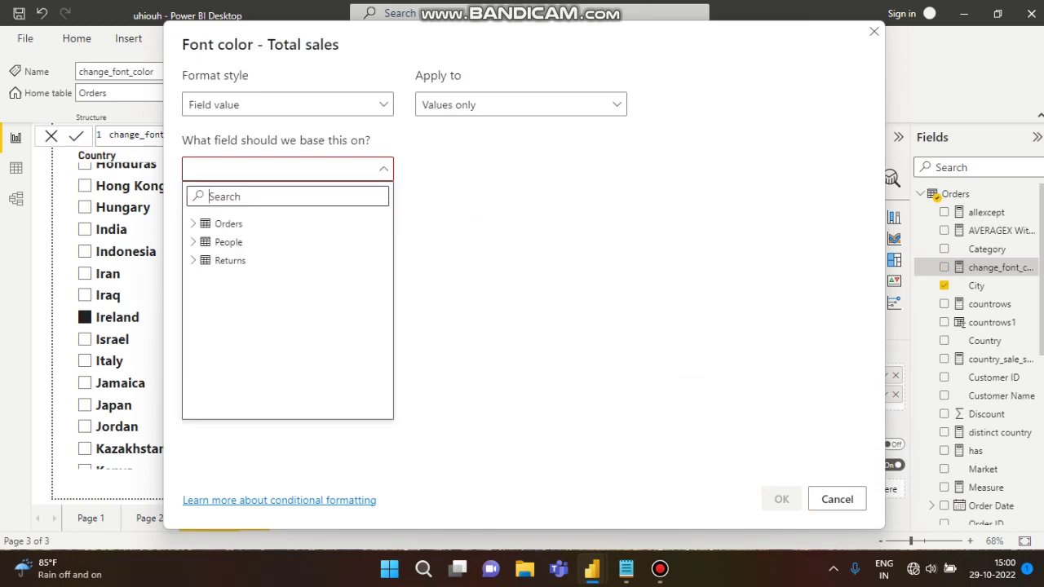
pyautogui.write('change')
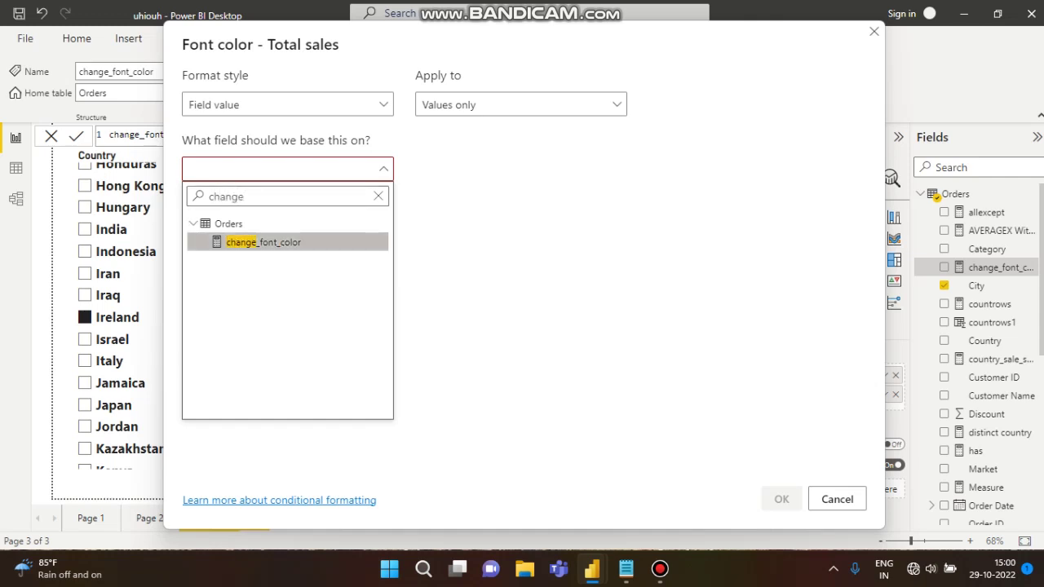
pyautogui.click(264, 243)
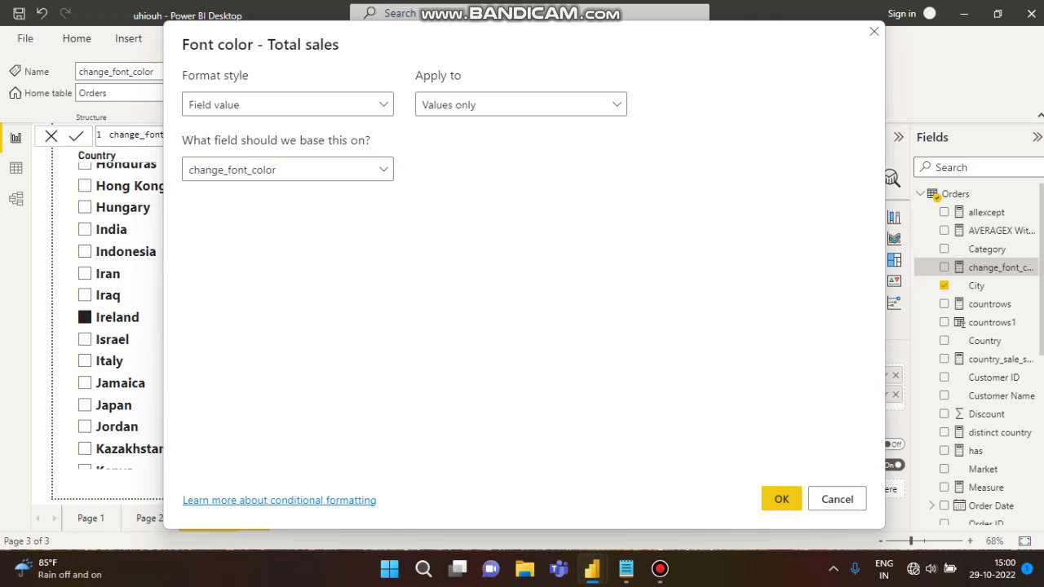
pyautogui.click(781, 499)
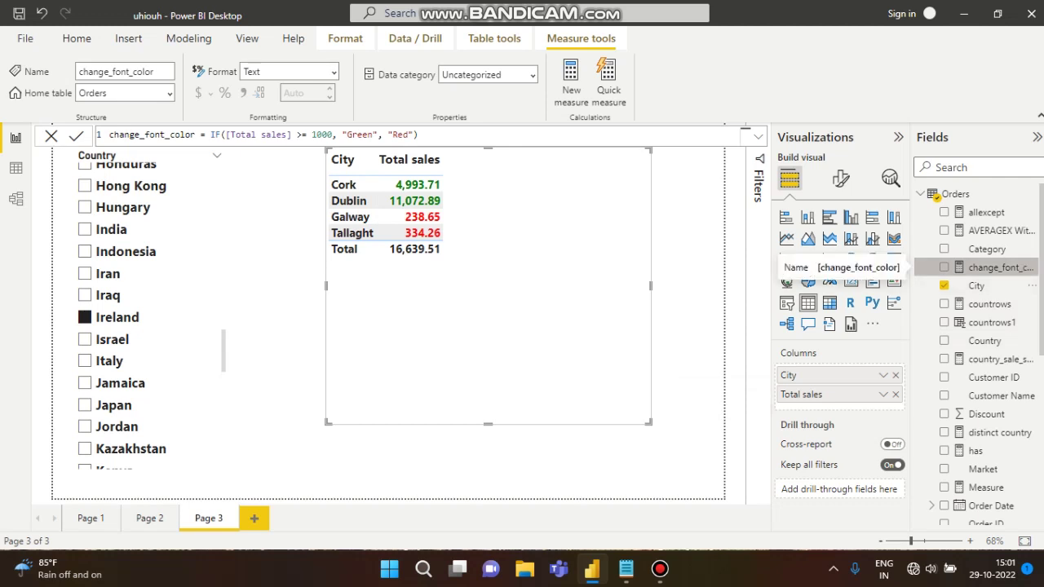
pyautogui.click(883, 394)
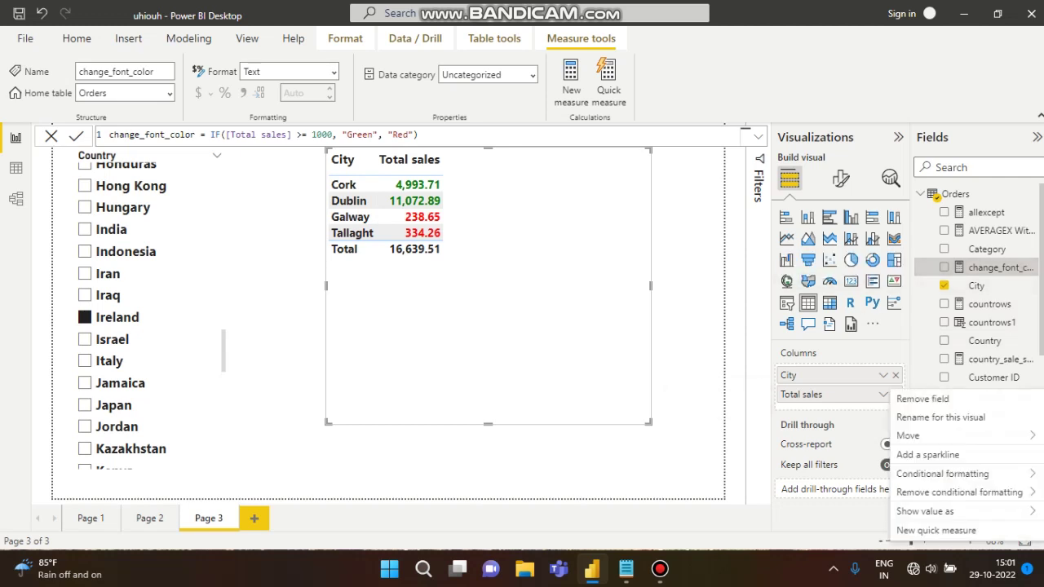
pyautogui.moveTo(942, 473)
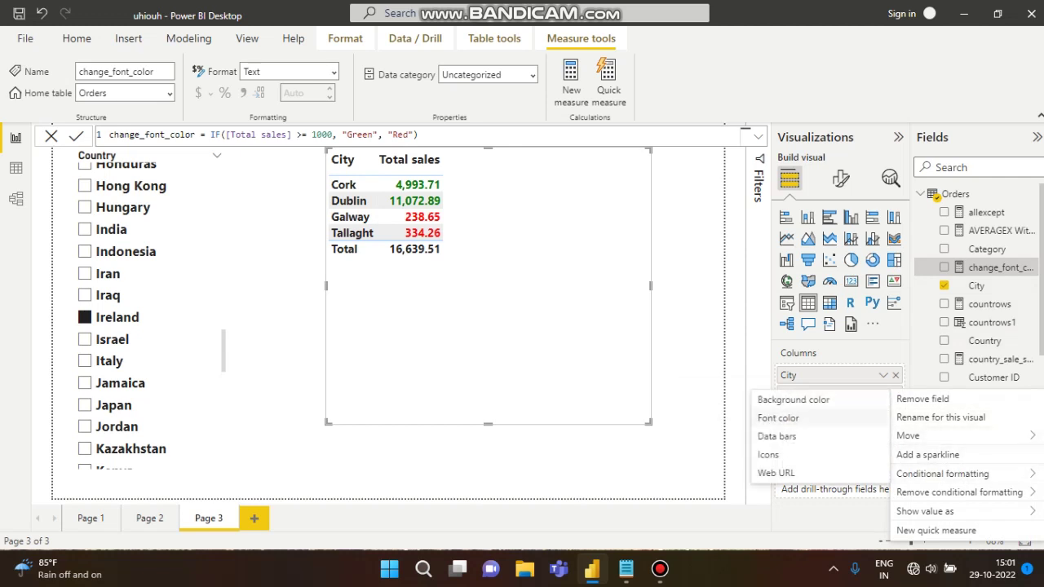
pyautogui.click(804, 417)
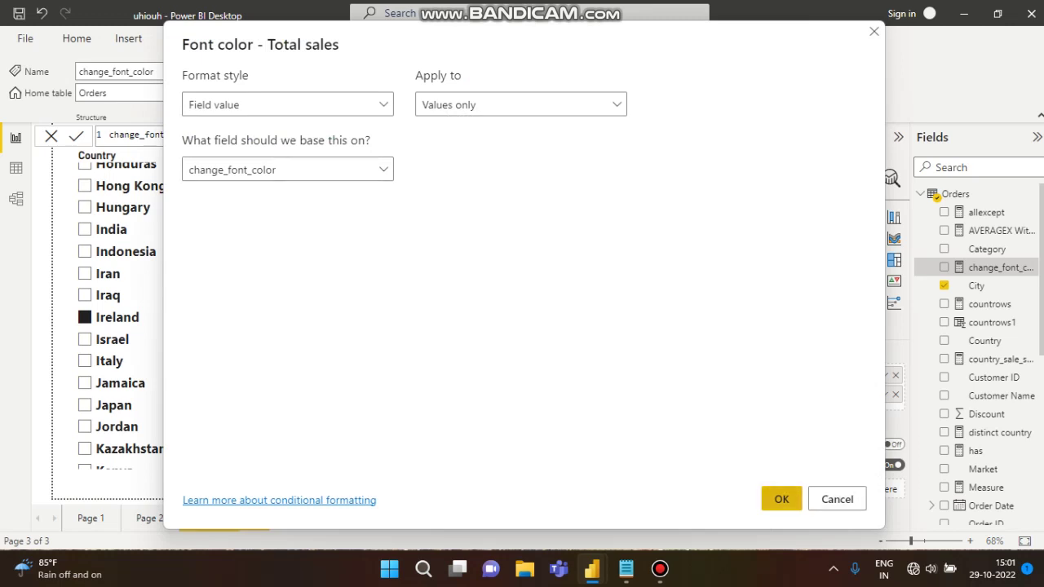
pyautogui.click(782, 499)
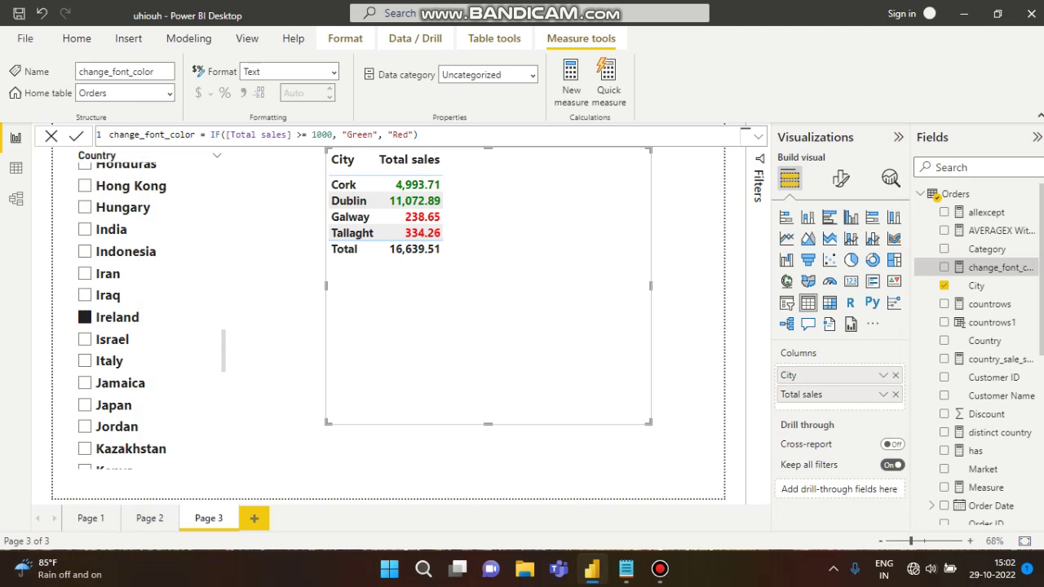
# Replace "Red" with "#8a4747" in the change_font_color formula and commit it.
pyautogui.doubleClick(400, 135)
pyautogui.press('BackSpace')
pyautogui.write('#8a4747')
pyautogui.press('Return')
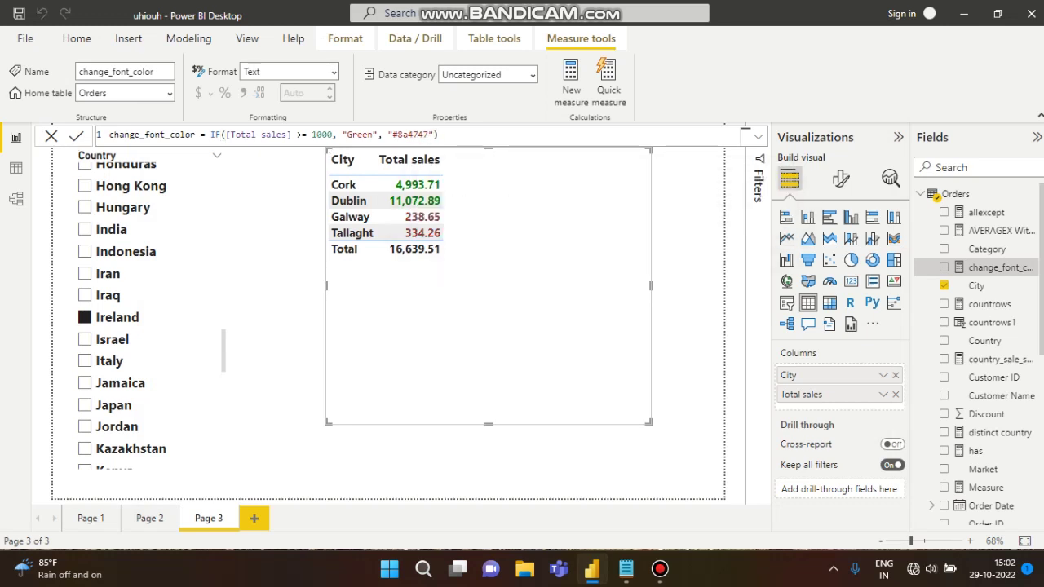